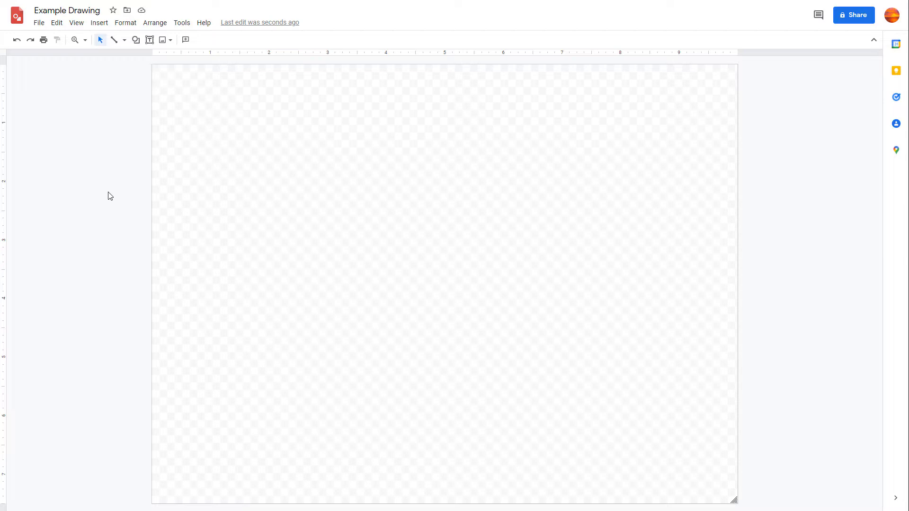
- Launch the webcam capture dialog from the Insert > Image > Camera menu
left_click(103, 26)
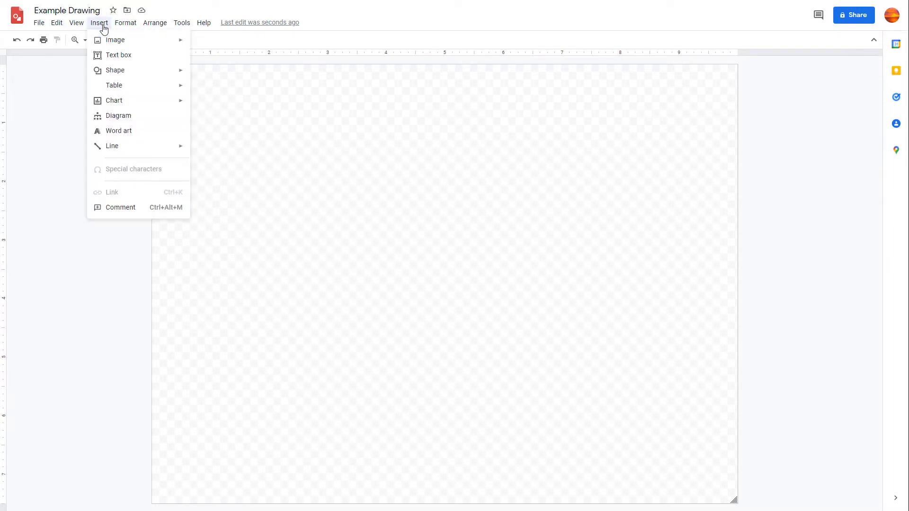
mouse_move(115, 39)
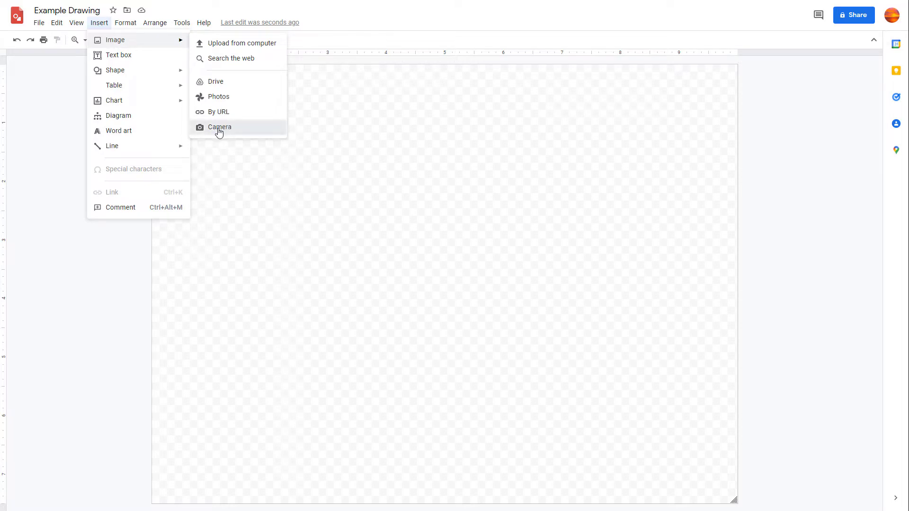
left_click(220, 128)
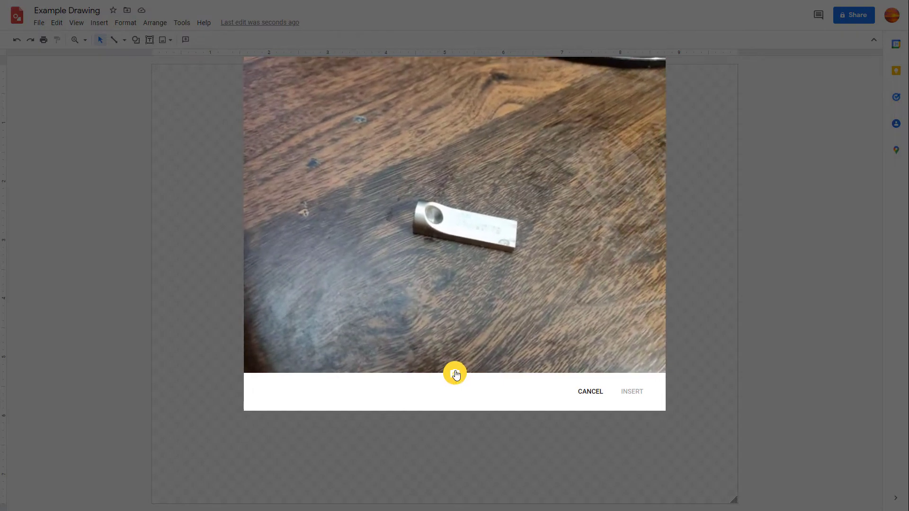
- Capture four webcam shots of the USB drive and select the third thumbnail
left_click(456, 374)
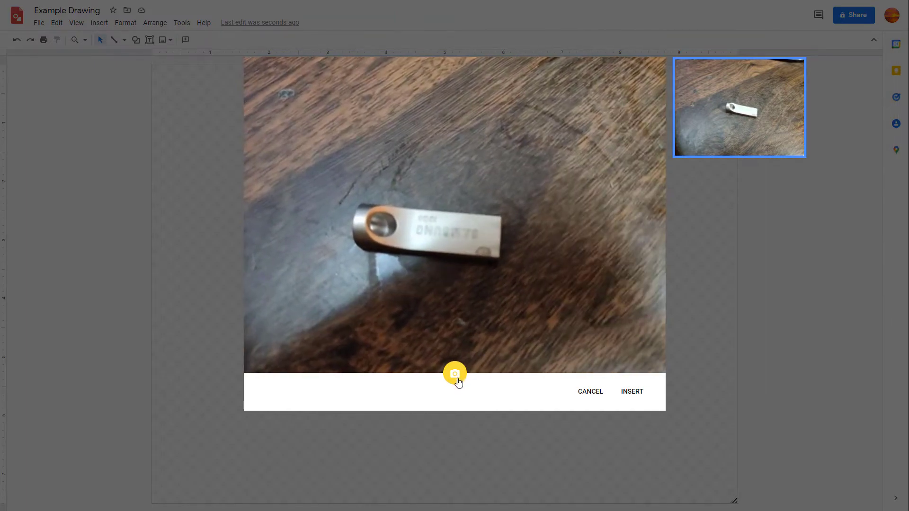
left_click(455, 374)
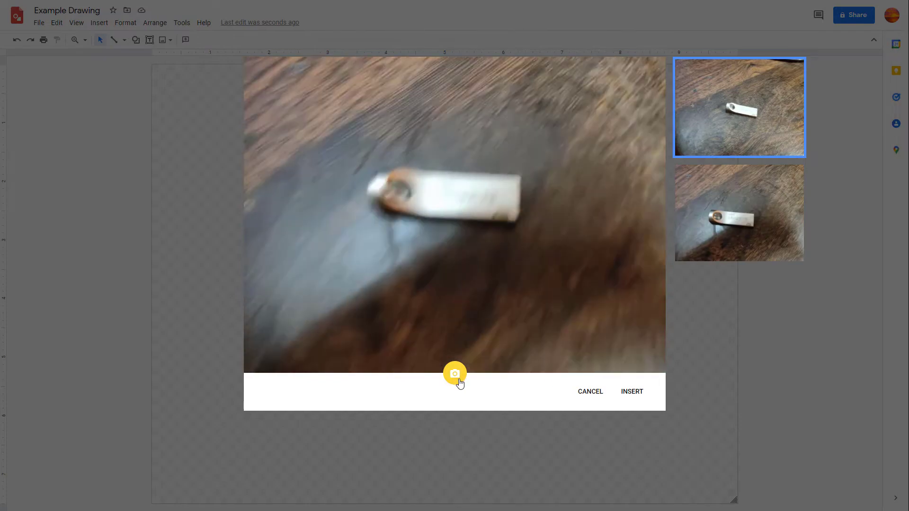
left_click(458, 382)
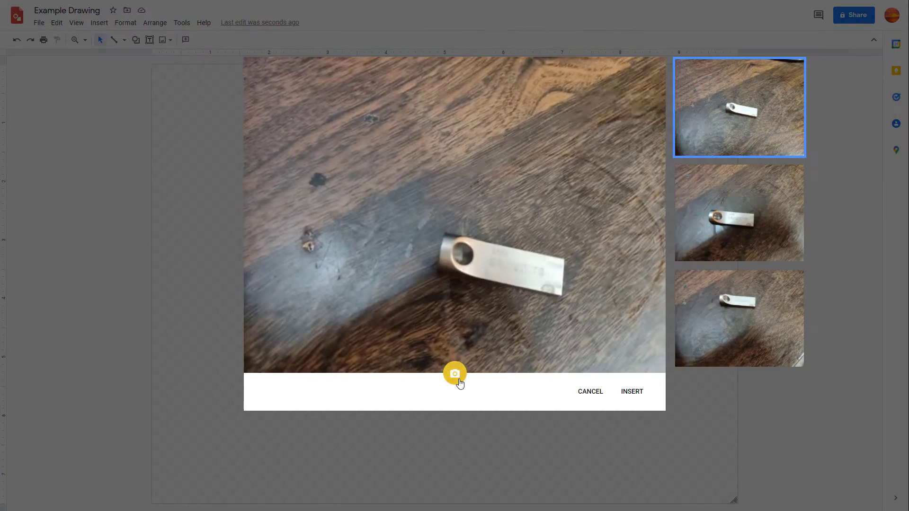
left_click(458, 382)
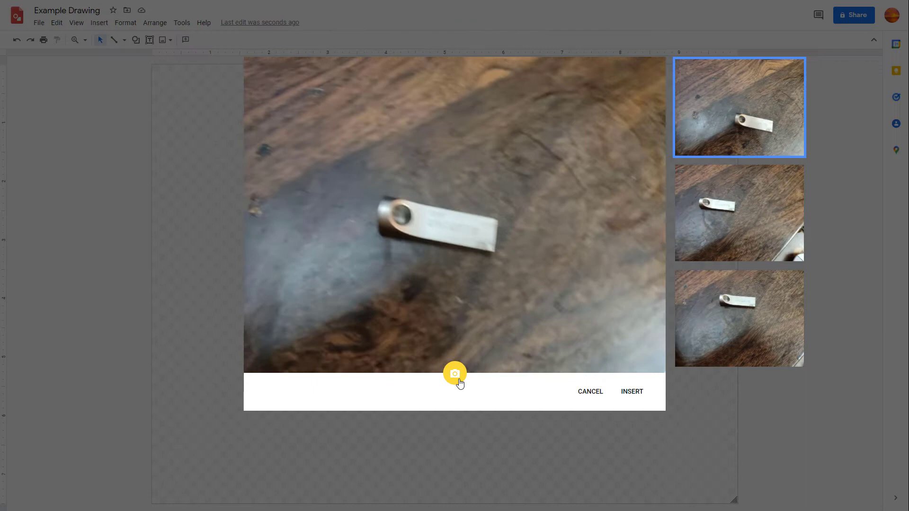
left_click(756, 238)
left_click(739, 320)
- Insert the selected USB drive photo, drag it toward the canvas centre and adjust its size
left_click(632, 391)
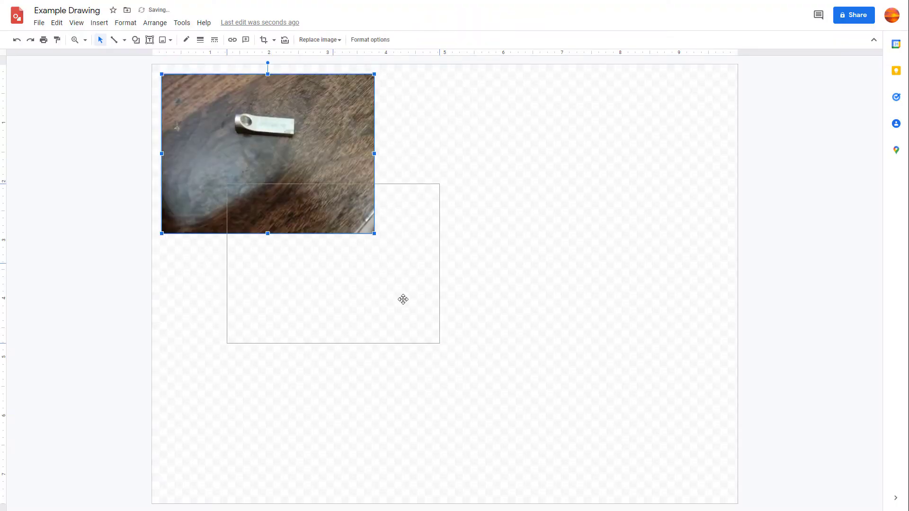
left_click_drag(403, 299, 444, 350)
left_click_drag(567, 184, 583, 160)
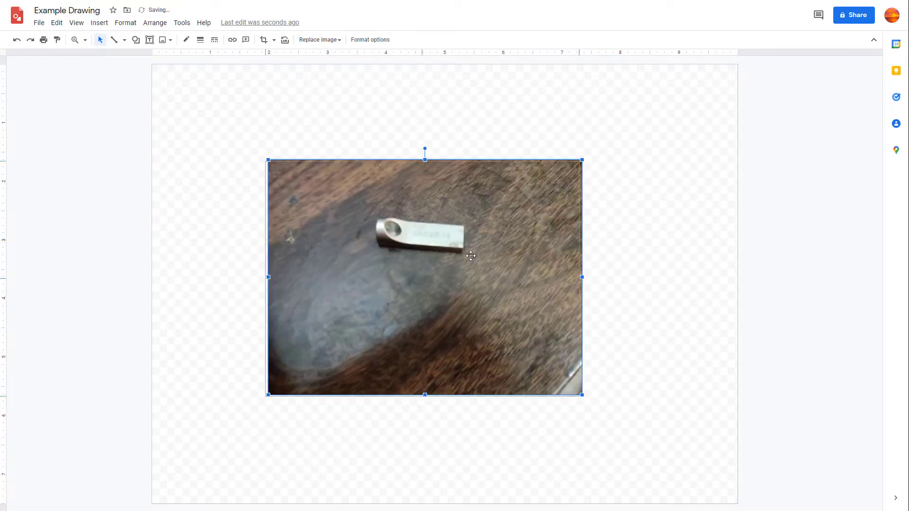
left_click_drag(497, 239, 471, 261)
mouse_move(517, 221)
left_mouse_down()
mouse_move(531, 179)
mouse_move(496, 194)
left_mouse_up()
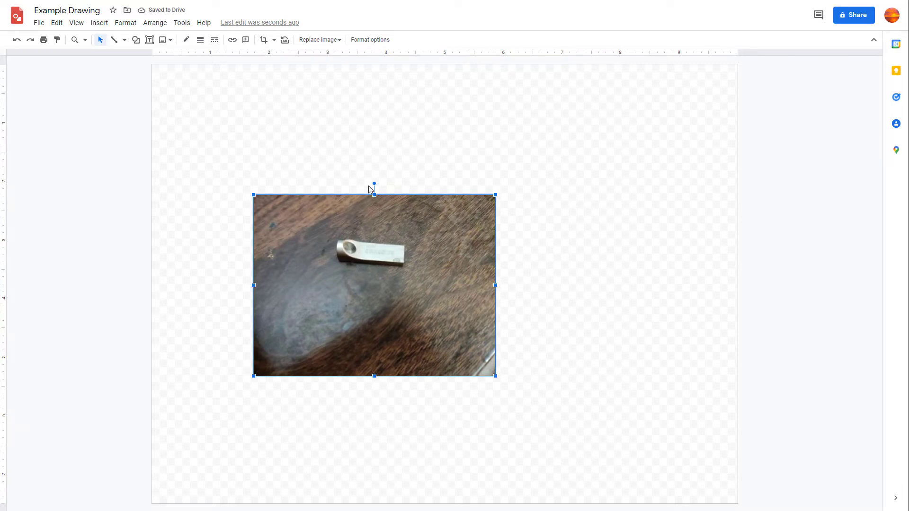
- Reopen the camera capture and insert the second captured USB drive photo at the top right
left_click(99, 23)
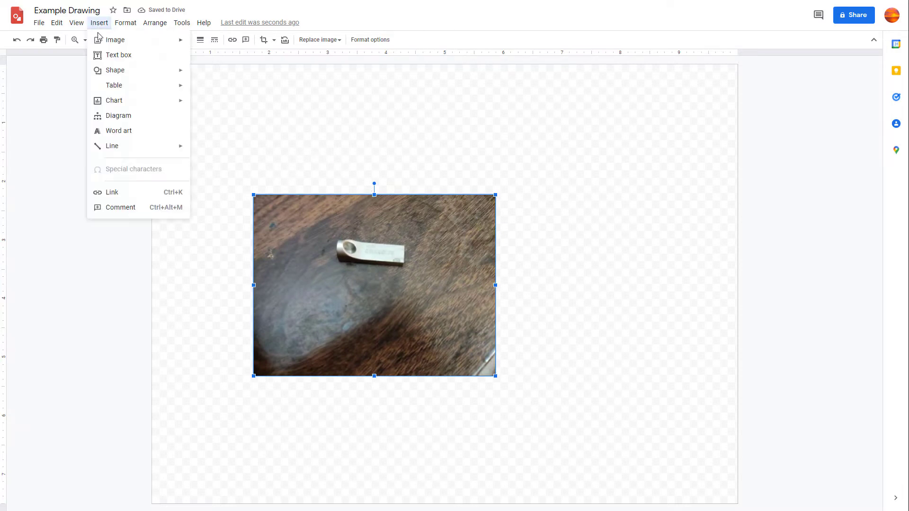
mouse_move(116, 40)
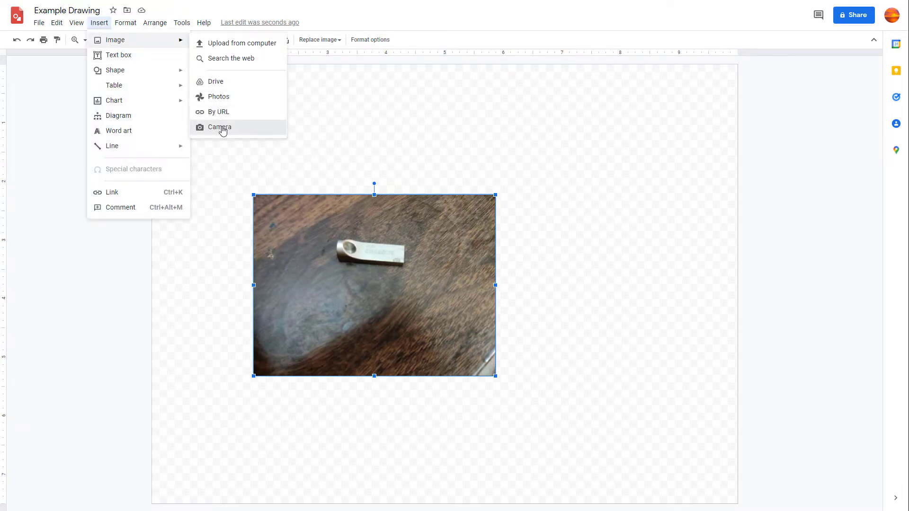
left_click(221, 127)
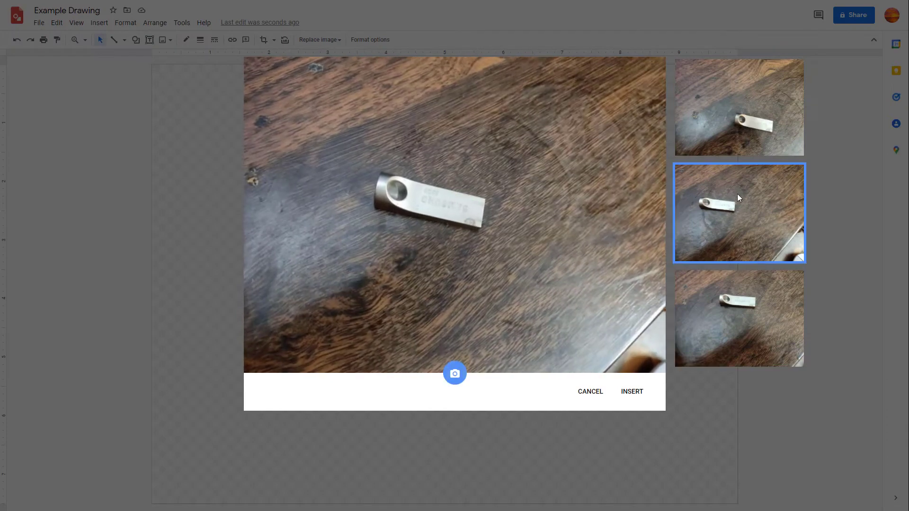
left_click(737, 183)
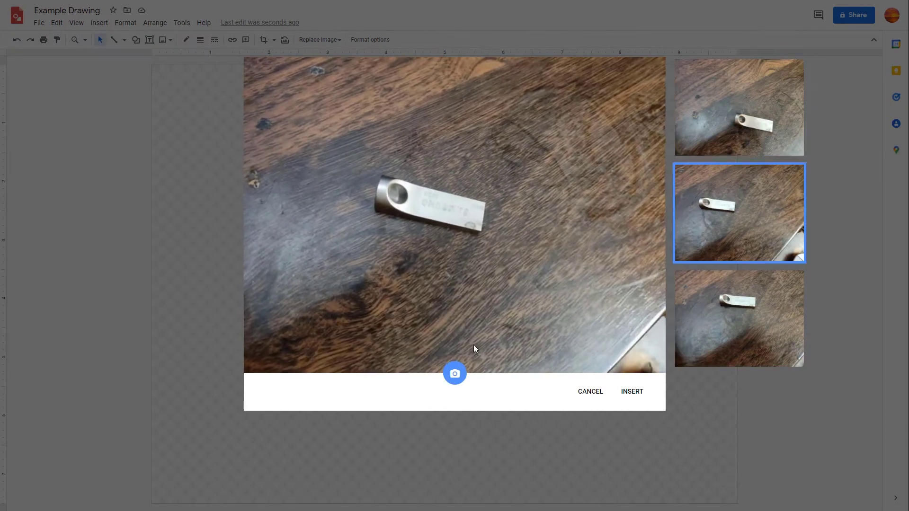
left_click(632, 394)
left_click(95, 27)
mouse_move(116, 40)
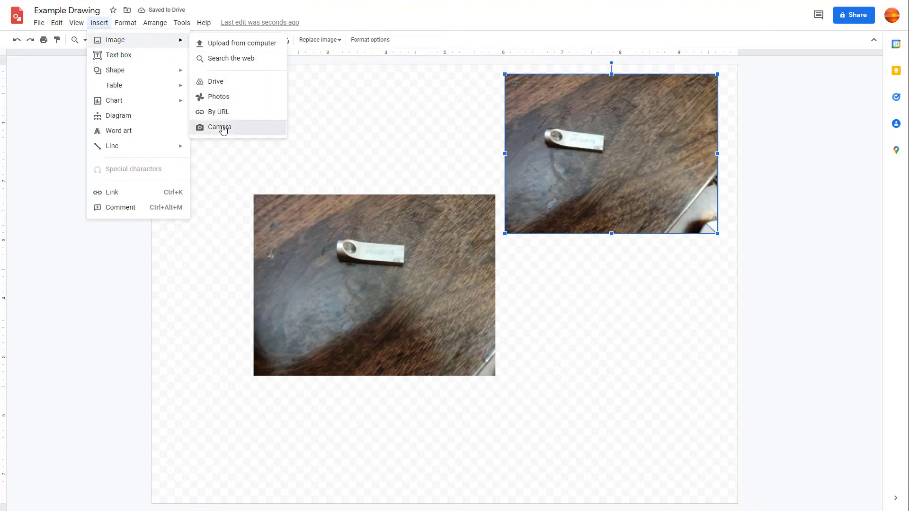
- Insert another captured USB drive photo and nudge it up and left to overlap the others
left_click(222, 126)
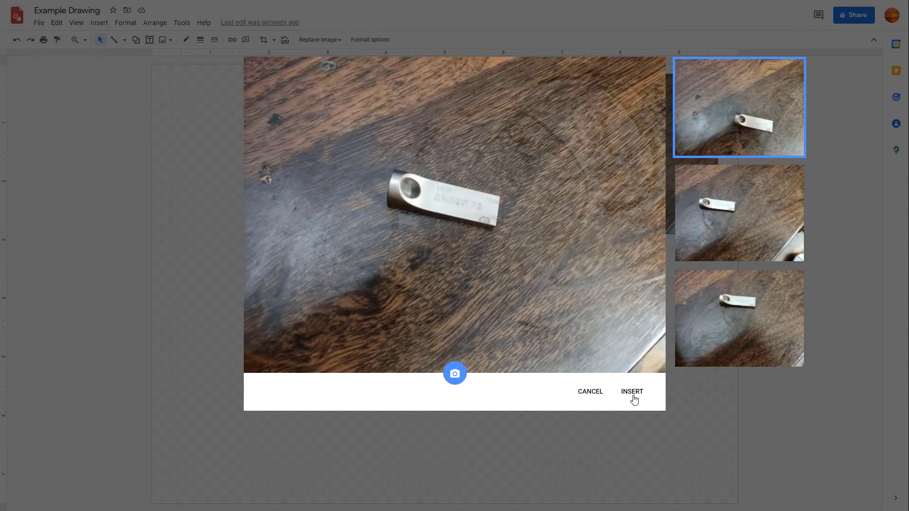
left_click(632, 393)
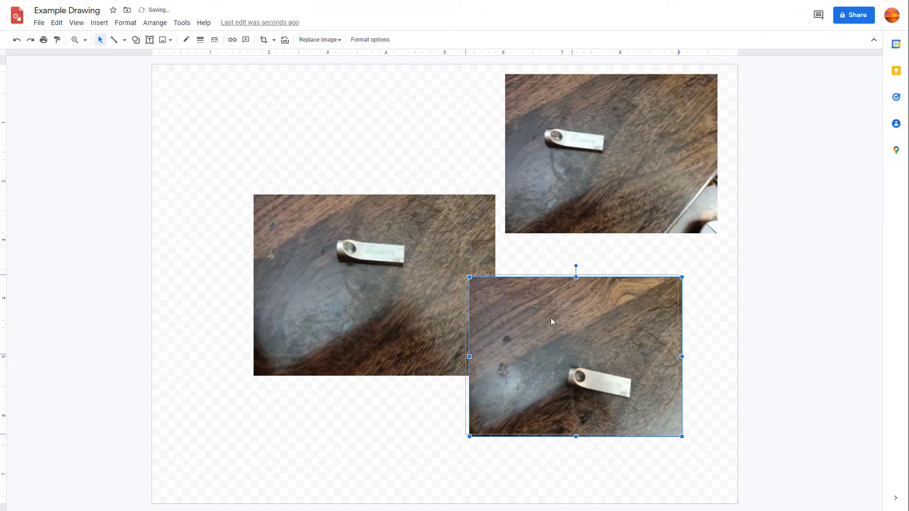
left_click_drag(551, 322, 531, 291)
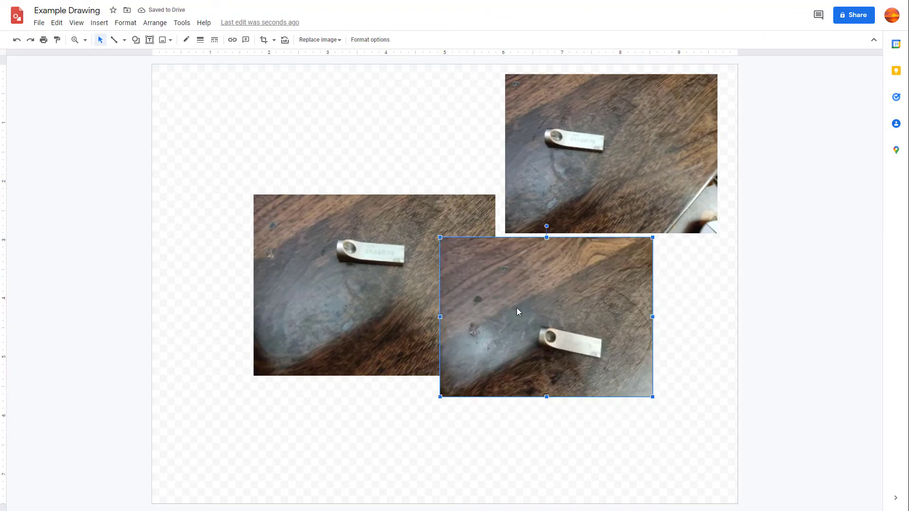